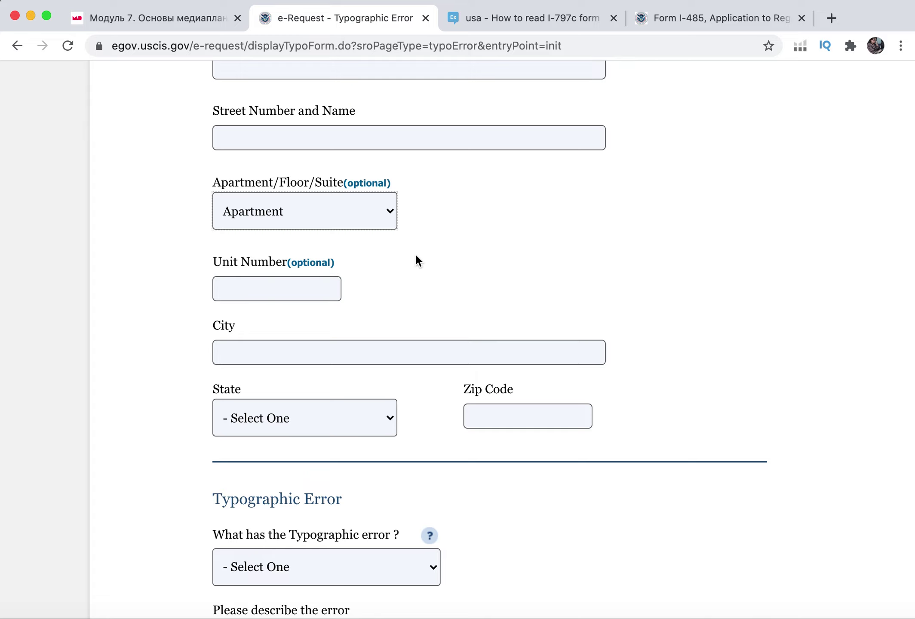
- Specify Permanent Resident Card as the item that has the typographic error
scroll(415, 260, "down", 5)
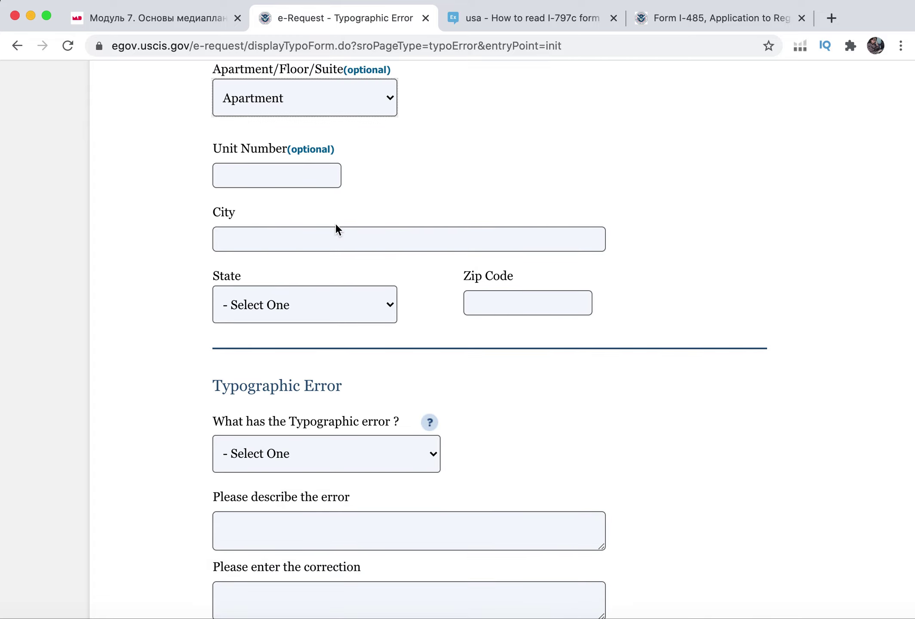
scroll(265, 305, "down", 6)
left_click(327, 311)
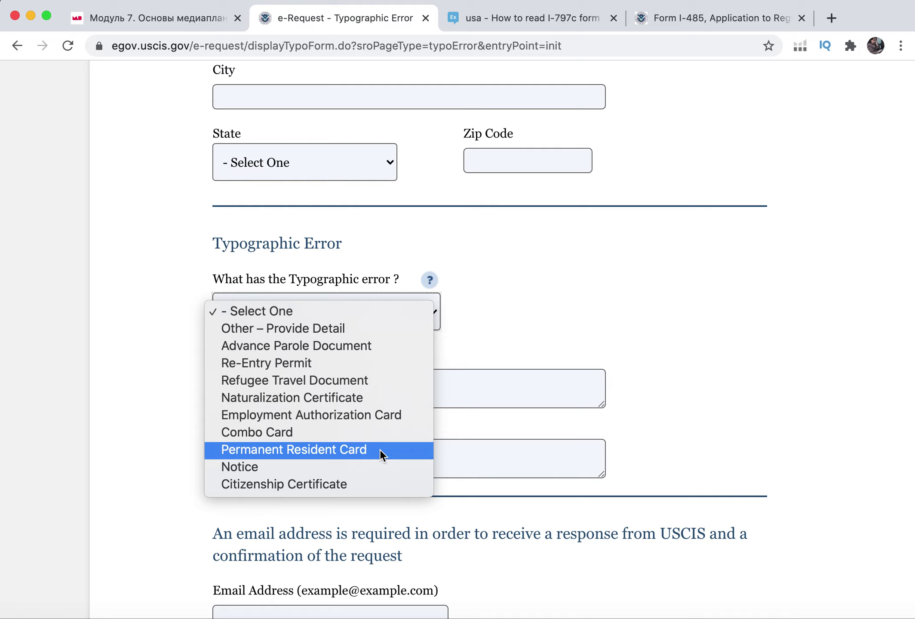
left_click(380, 450)
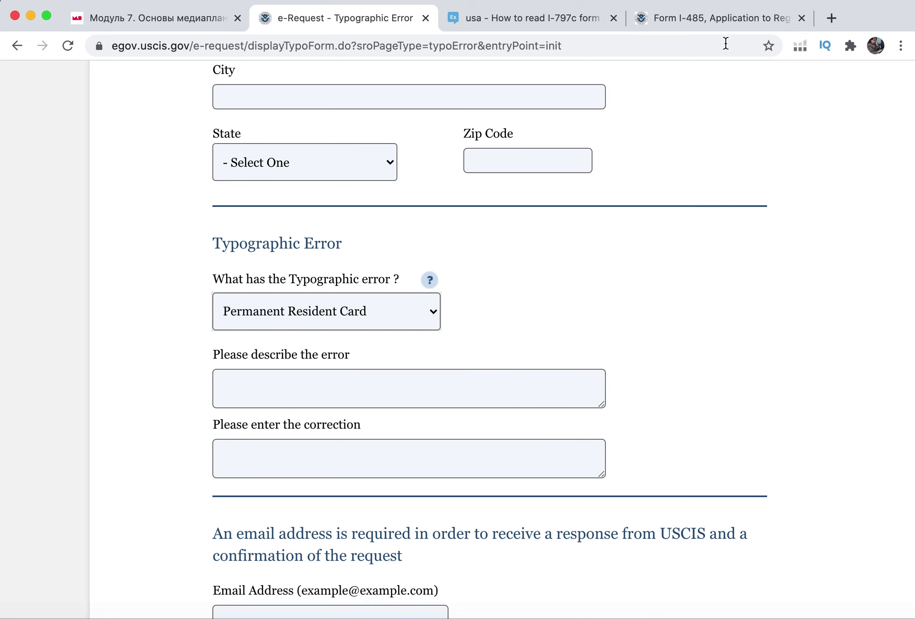
- Switch to the Form I-485 PDF and examine the misspelled family name in Part 1, item 1.a., and the pages that follow
left_click(710, 18)
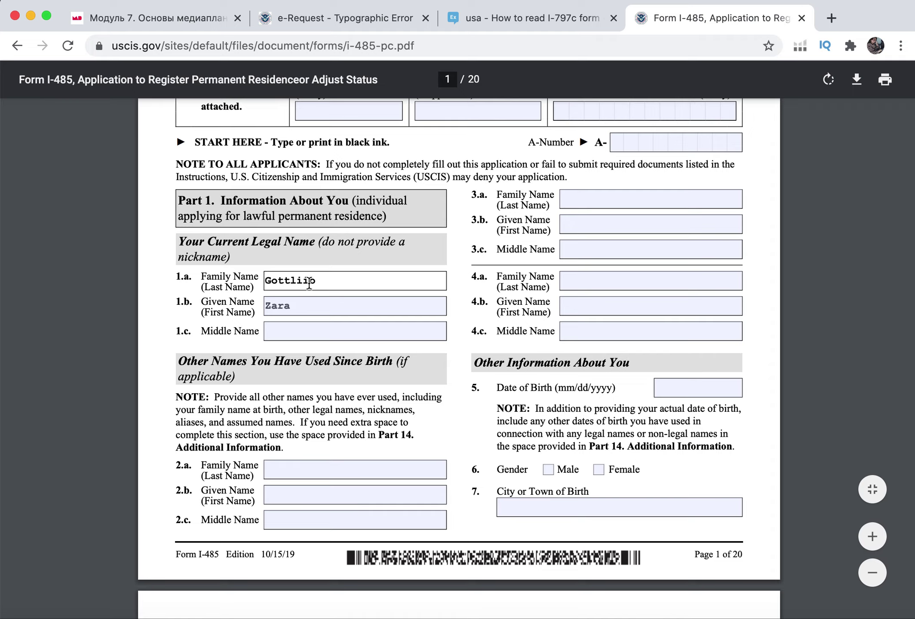
key("BackSpace")
type("i")
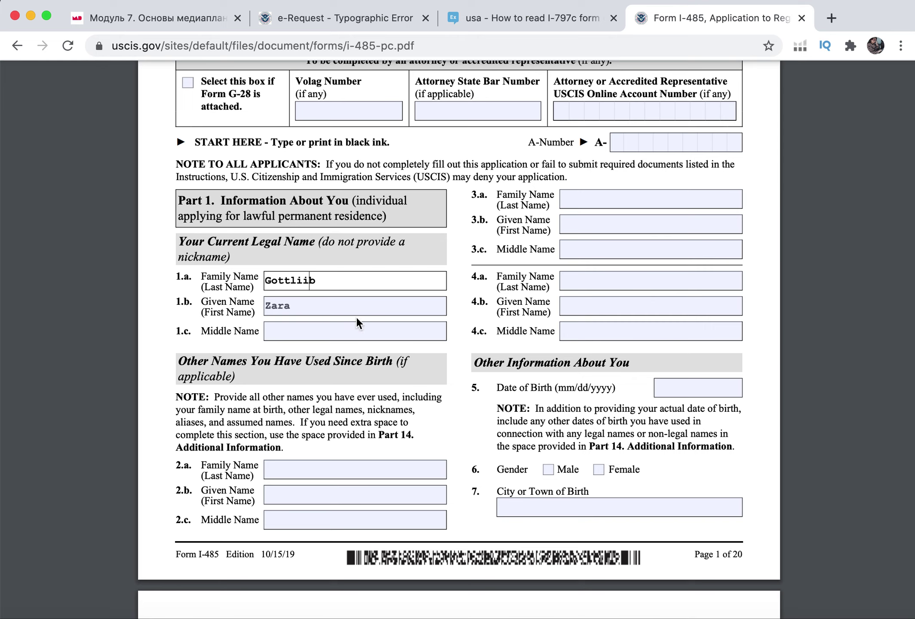
scroll(474, 296, "down", 1)
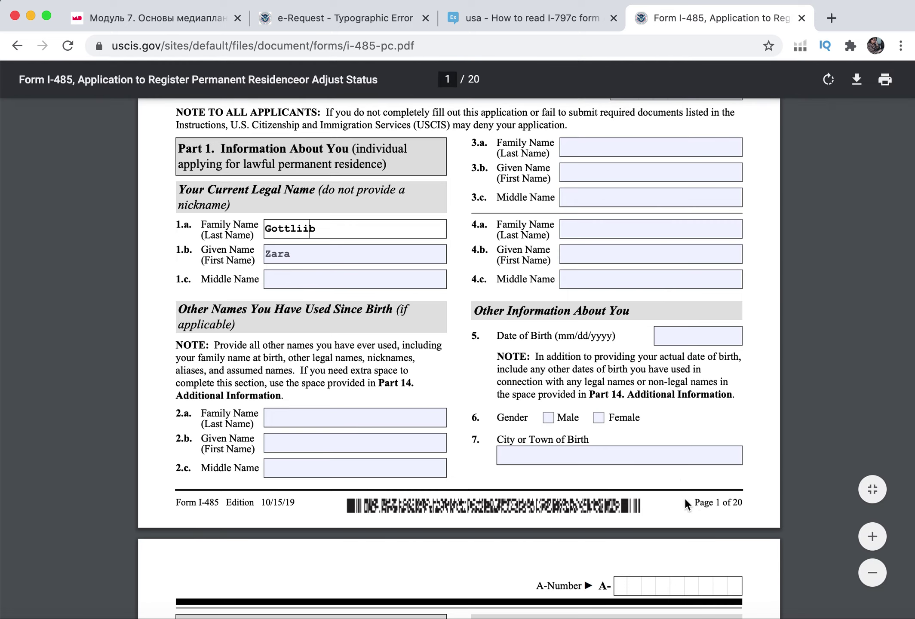
scroll(687, 500, "down", 15)
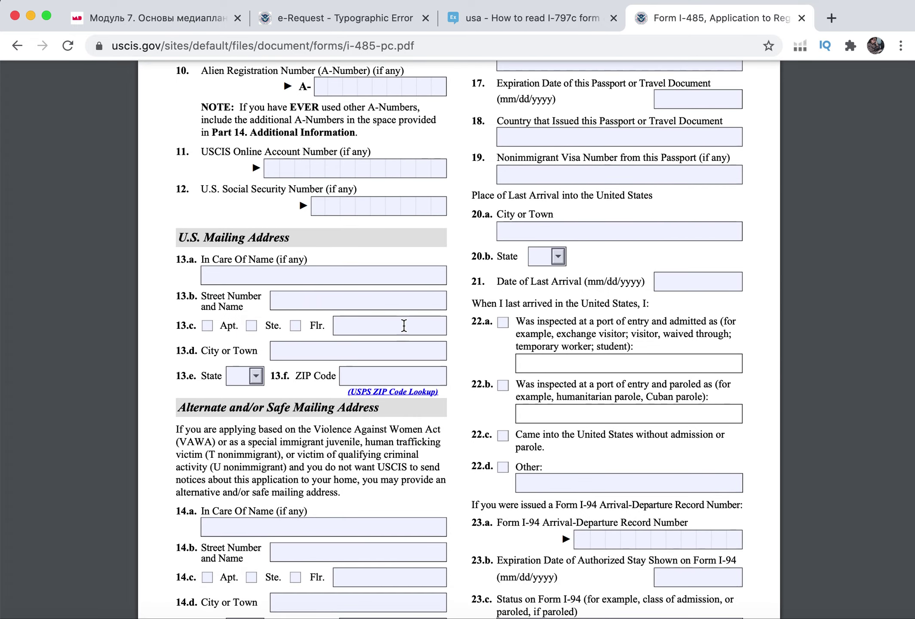
scroll(404, 325, "down", 12)
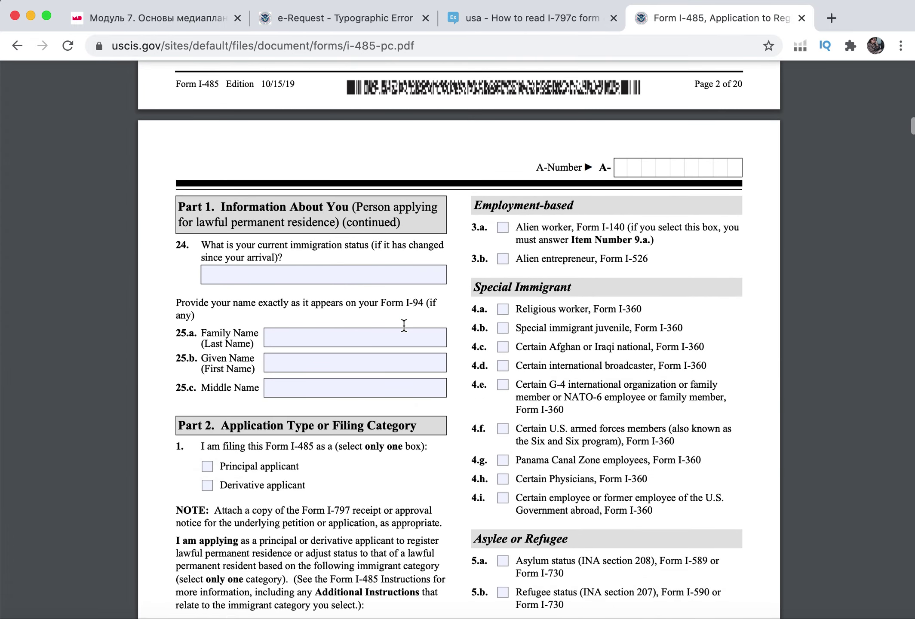
scroll(404, 325, "up", 20)
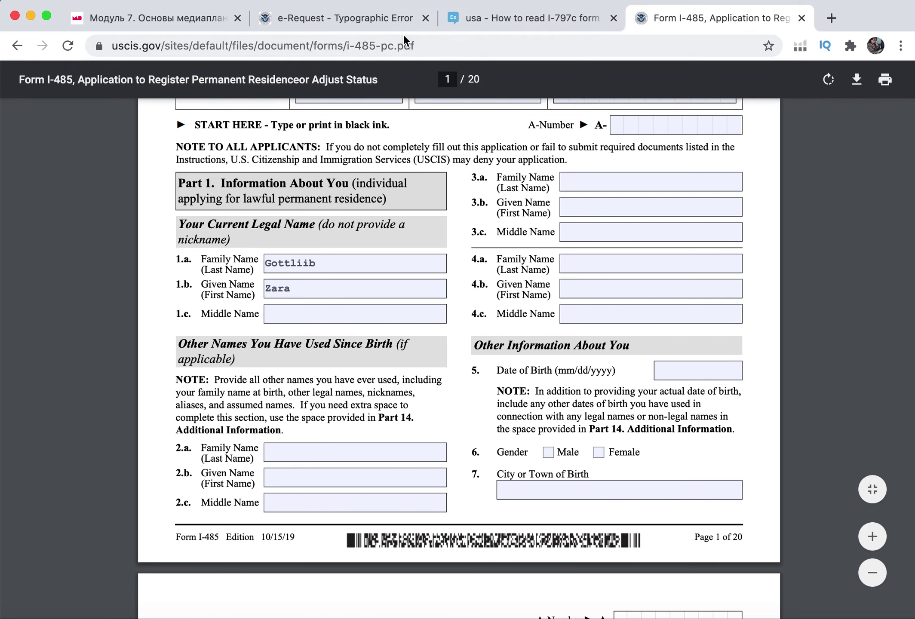
- Return to the Typographic Error request and describe the error as "On Page1 Part1 Item number 1.a."
left_click(370, 16)
left_click(299, 386)
left_click(247, 387)
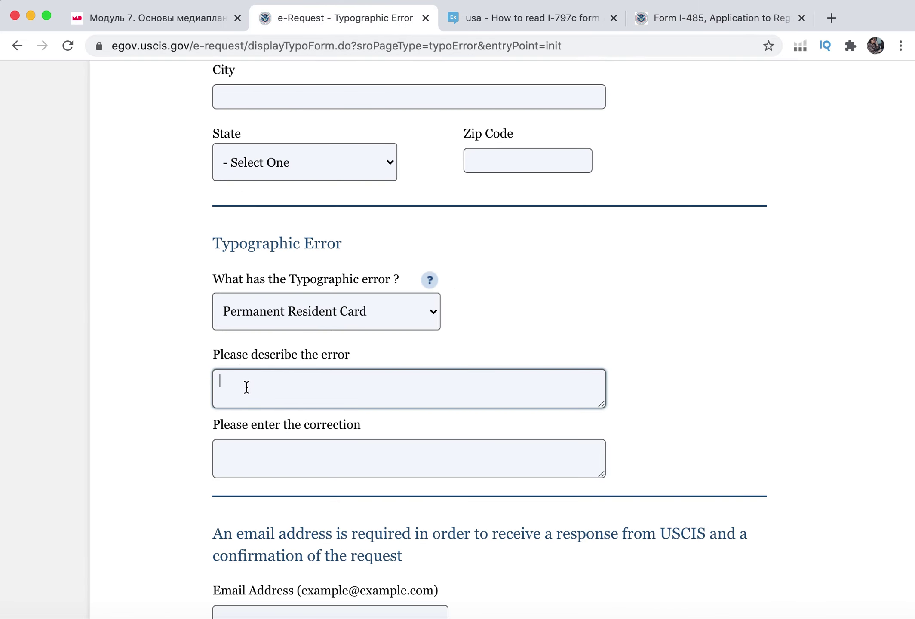
type("On Page1 Part1 Item number 1.a.")
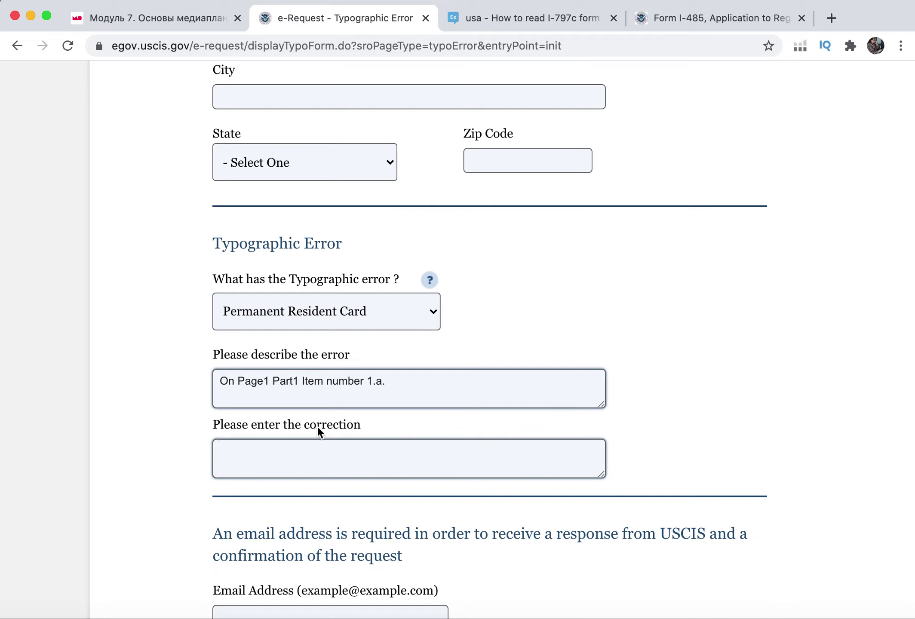
- Enter the correction as "Page 1, Part 1, Item number 1.a. -" followed by the correctly spelled family name
scroll(368, 423, "down", 3)
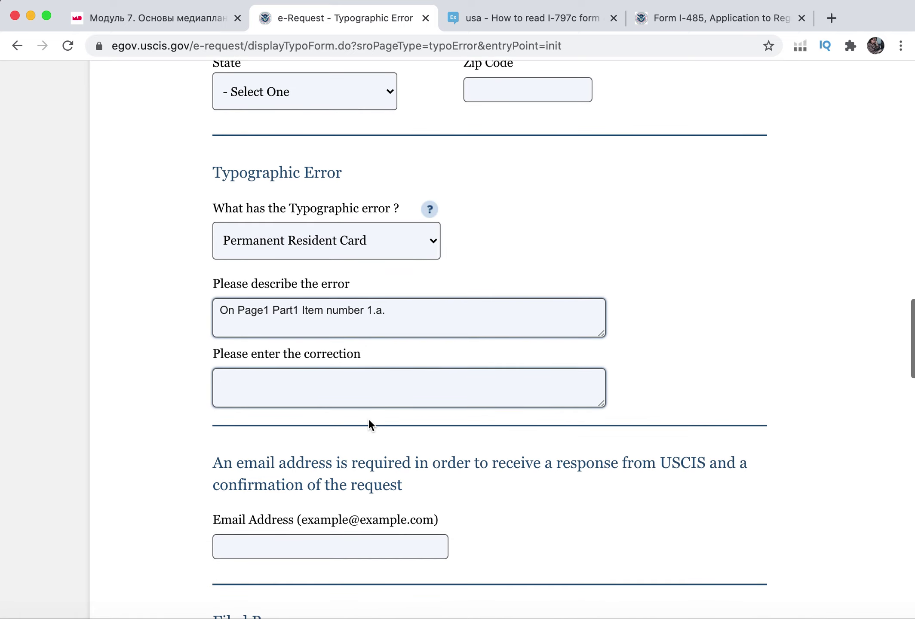
left_click(227, 381)
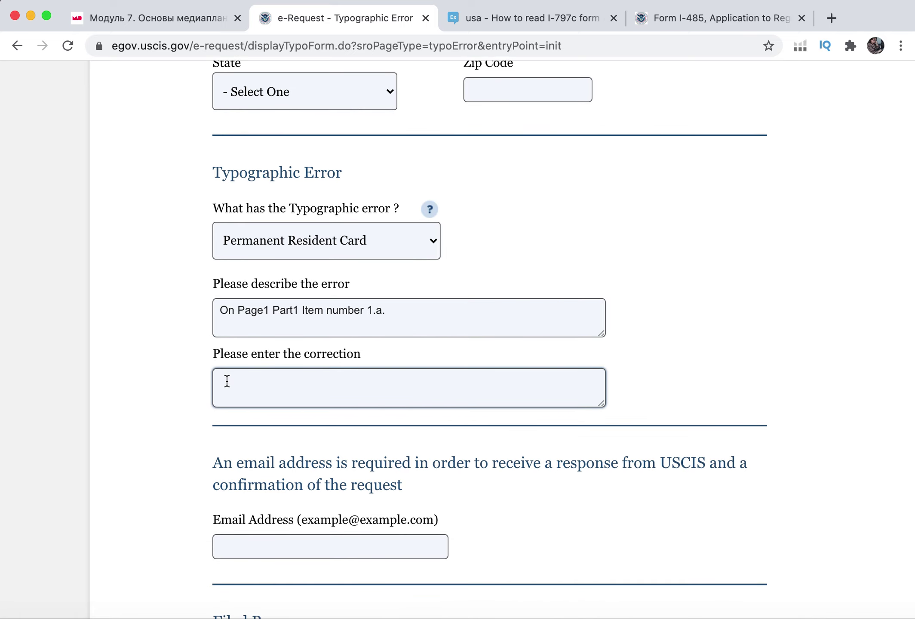
type("Page 1, Part 1, Item number 1.a. - G")
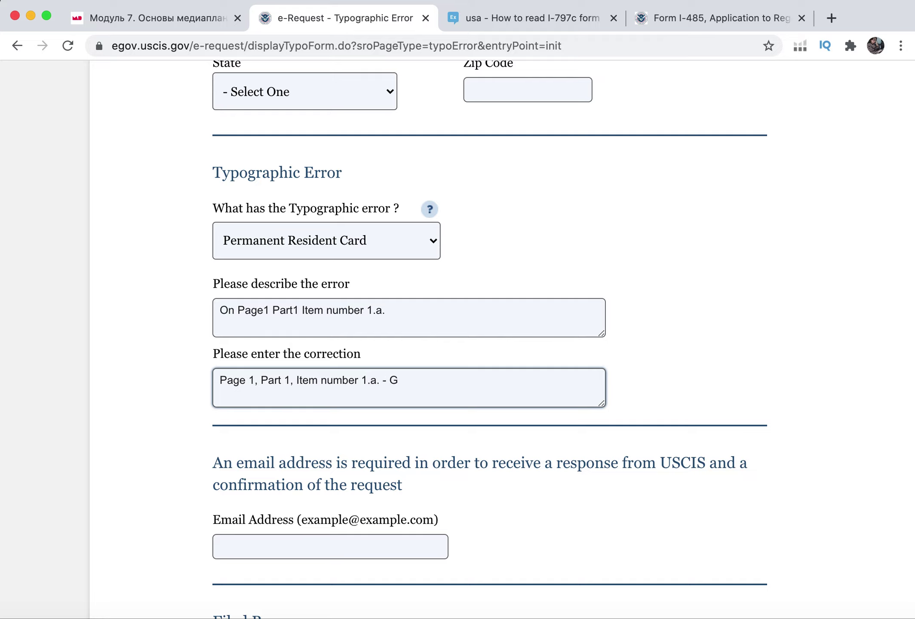
type("ottlieb")
- State that the form is completed by the Applicant or Petitioner
scroll(450, 353, "down", 3)
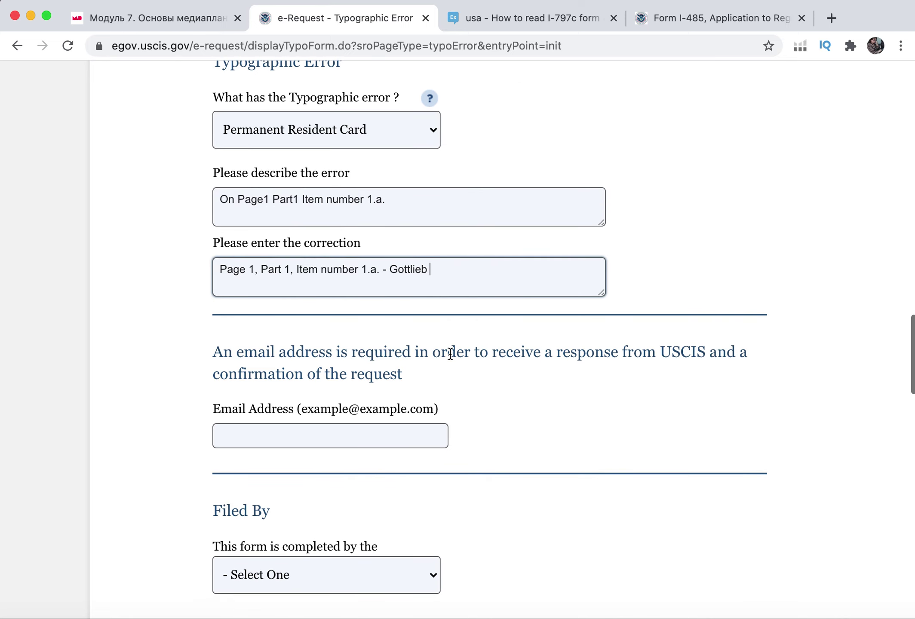
left_click(240, 433)
scroll(504, 408, "down", 3)
left_click(435, 426)
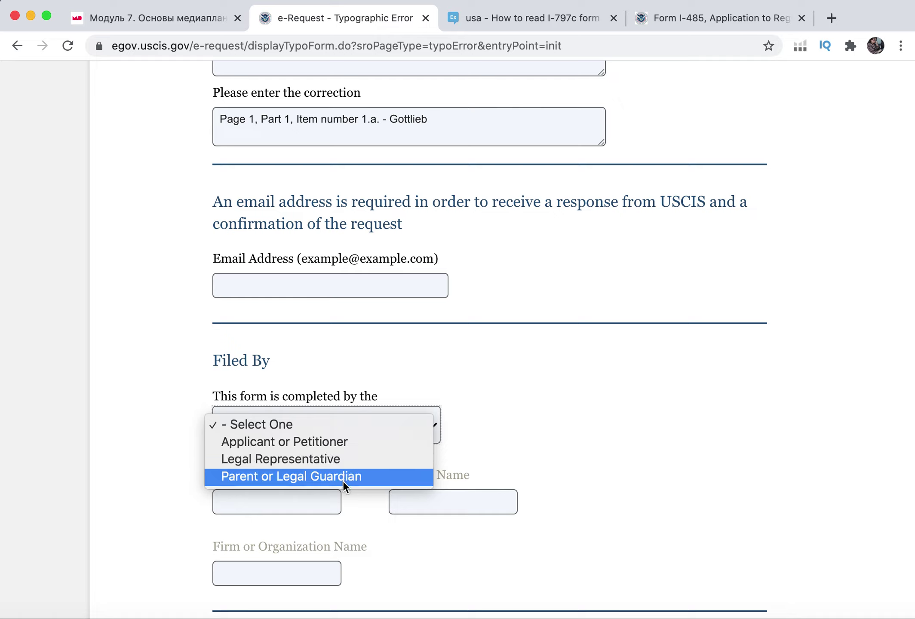
left_click(573, 398)
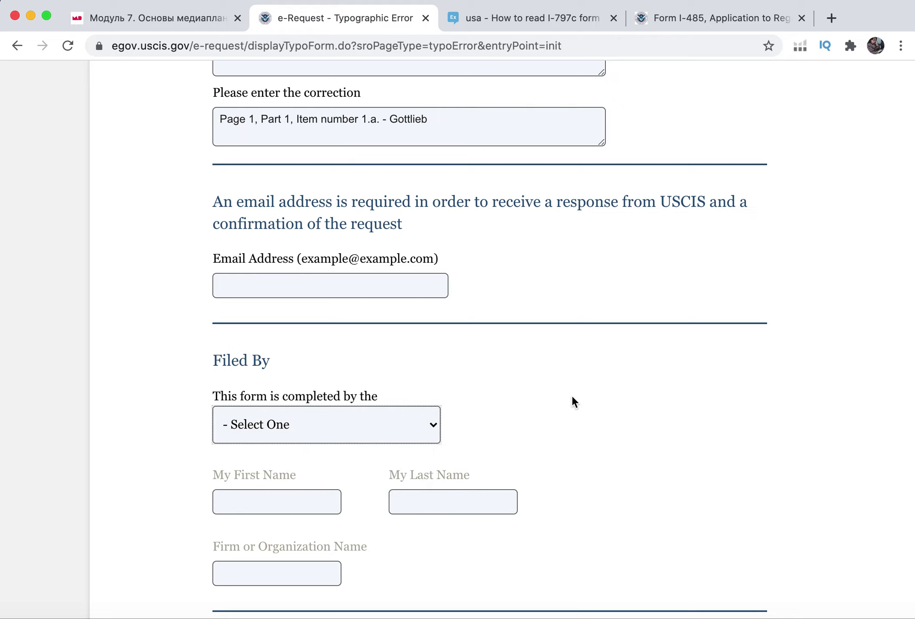
left_click(437, 417)
left_click(409, 437)
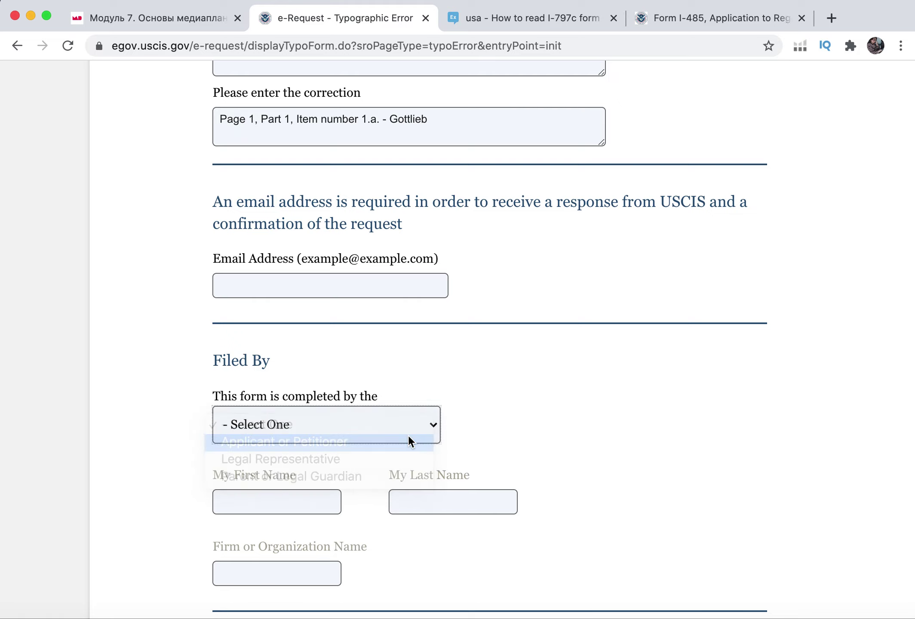
- Review the whole Typographic Error request, from the list of required information through the case, applicant, address, error and filer sections
scroll(468, 406, "down", 4)
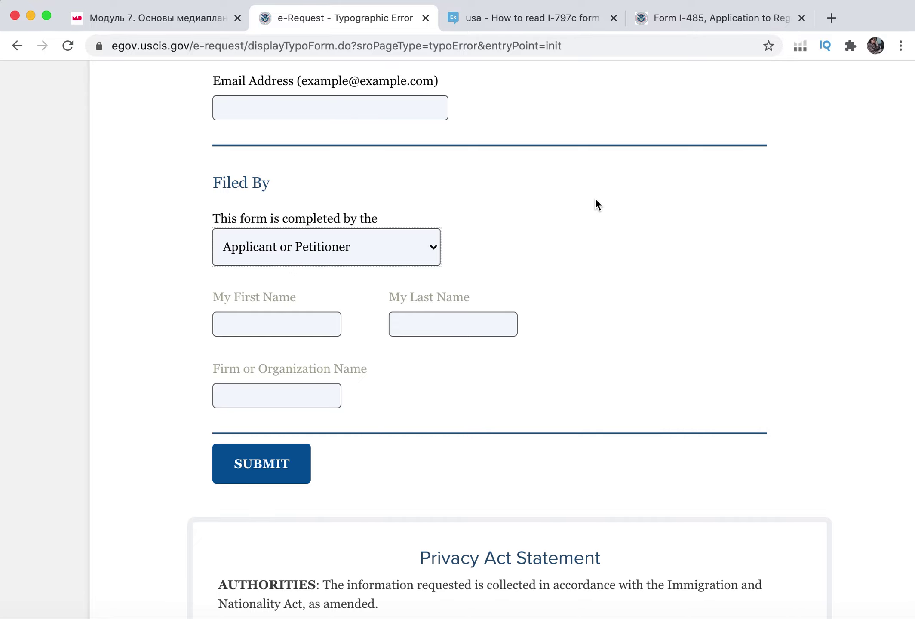
scroll(595, 199, "up", 4)
scroll(595, 198, "up", 20)
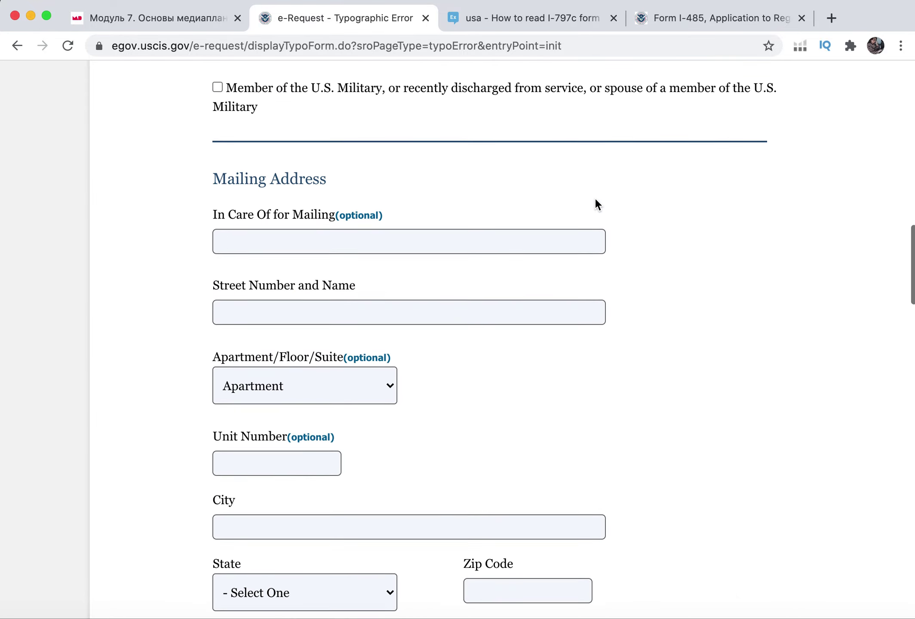
scroll(595, 198, "up", 9)
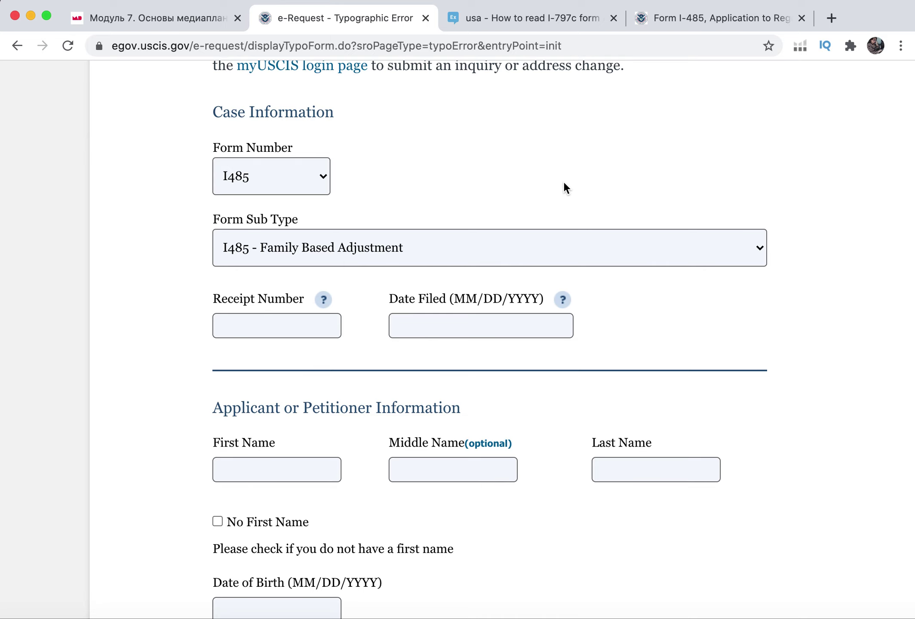
scroll(563, 188, "up", 7)
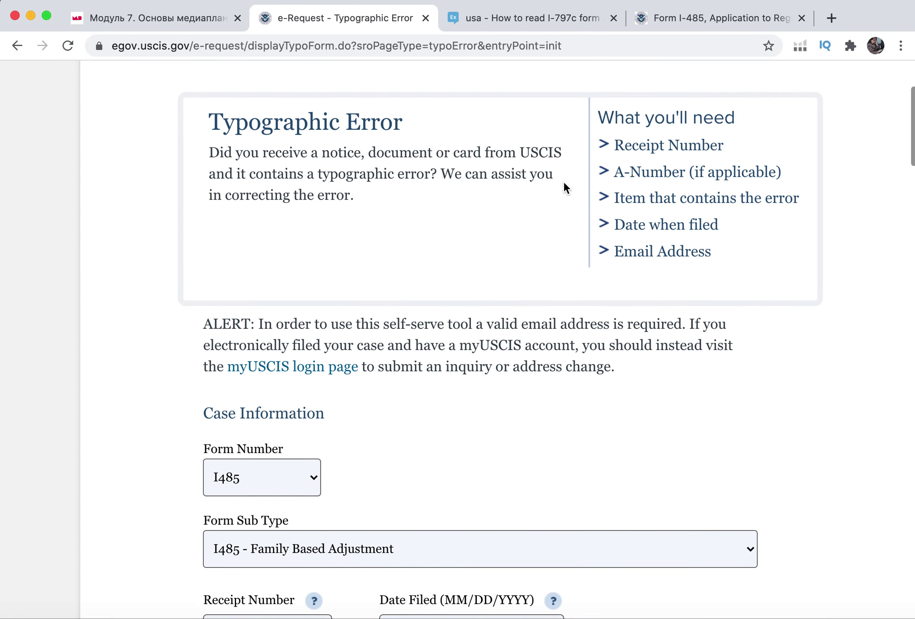
scroll(564, 182, "up", 4)
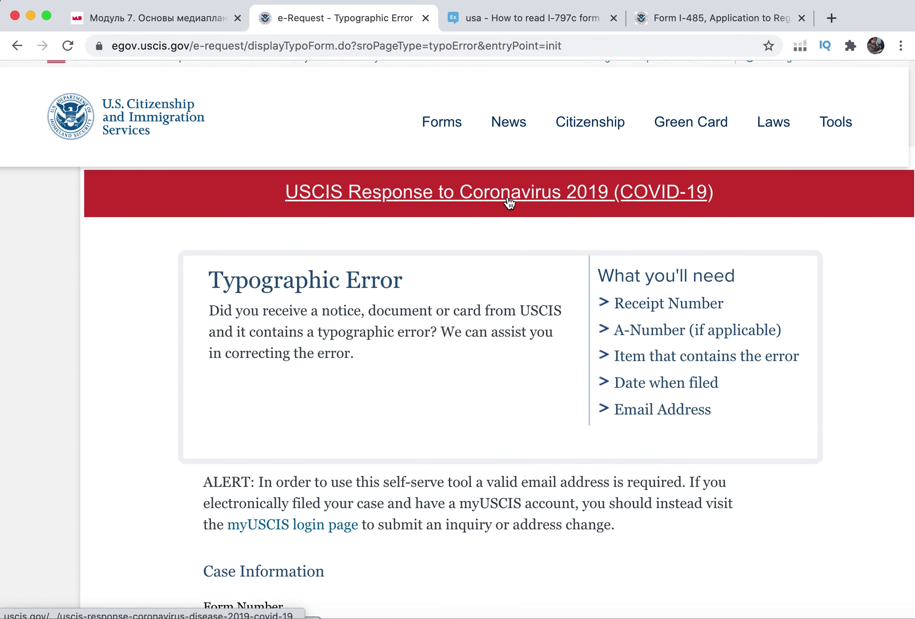
scroll(481, 355, "down", 1)
scroll(479, 351, "down", 11)
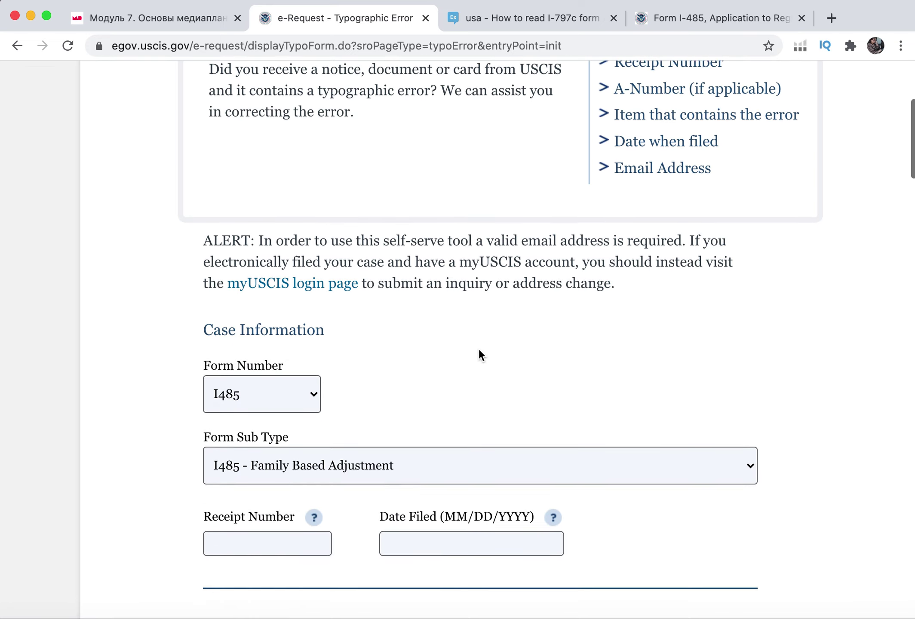
scroll(478, 349, "down", 2)
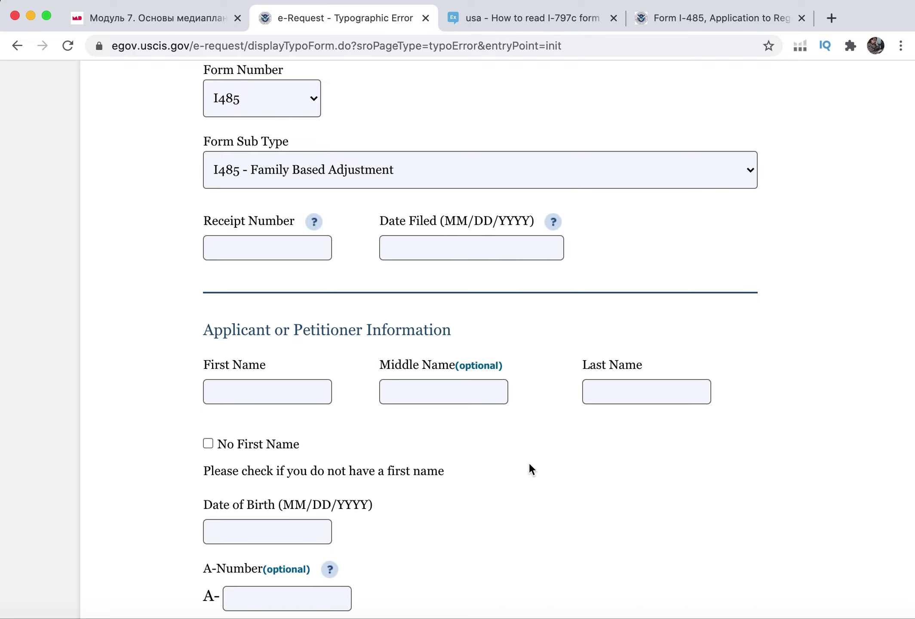
scroll(530, 464, "down", 3)
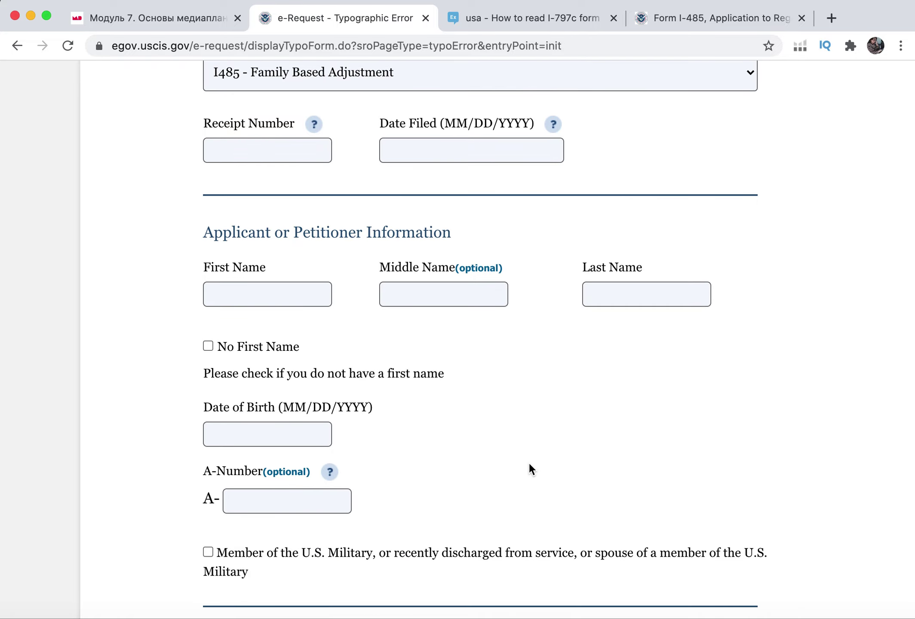
scroll(528, 461, "up", 10)
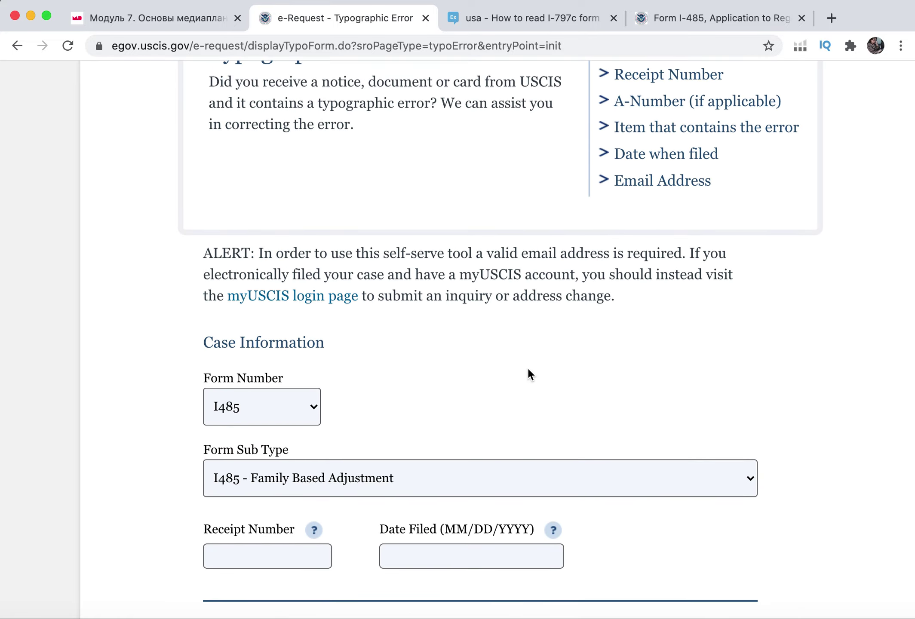
scroll(528, 370, "down", 20)
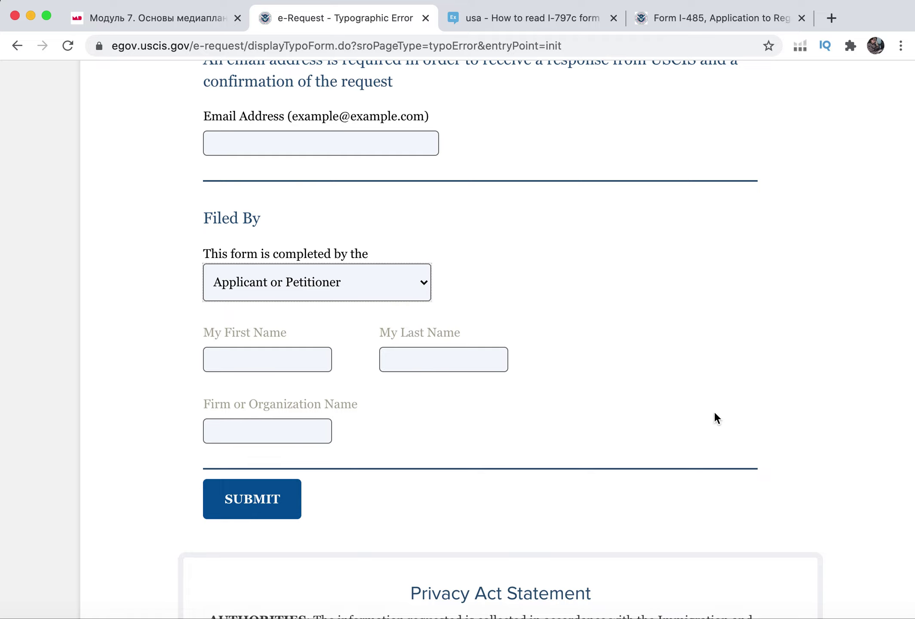
scroll(713, 410, "up", 7)
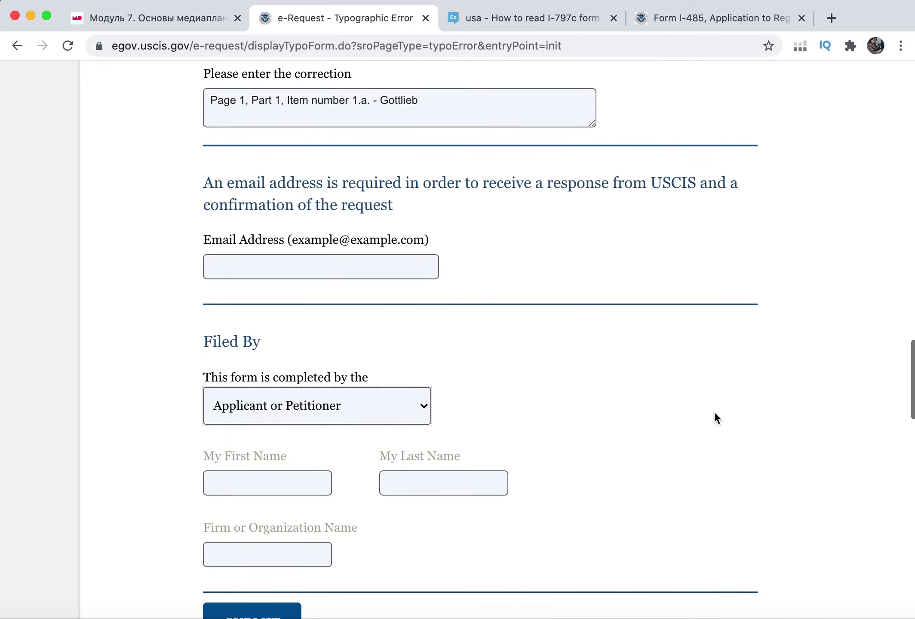
scroll(715, 414, "up", 2)
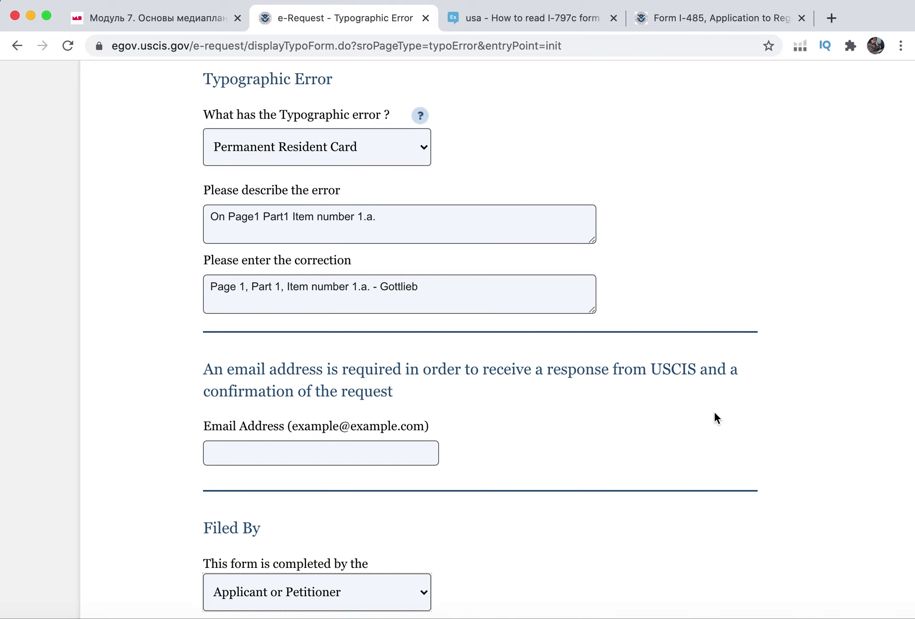
scroll(714, 413, "up", 9)
scroll(715, 413, "up", 15)
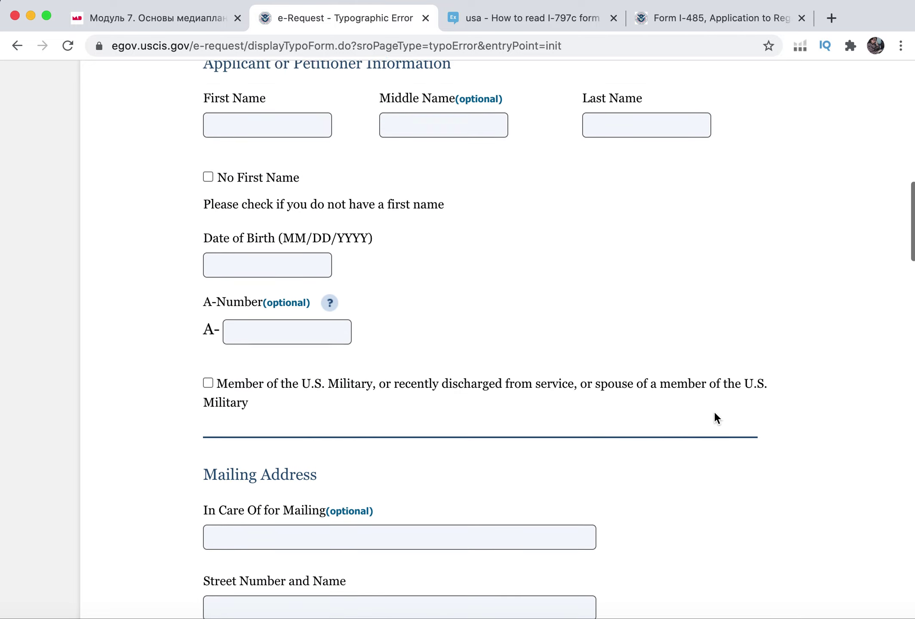
scroll(714, 414, "up", 10)
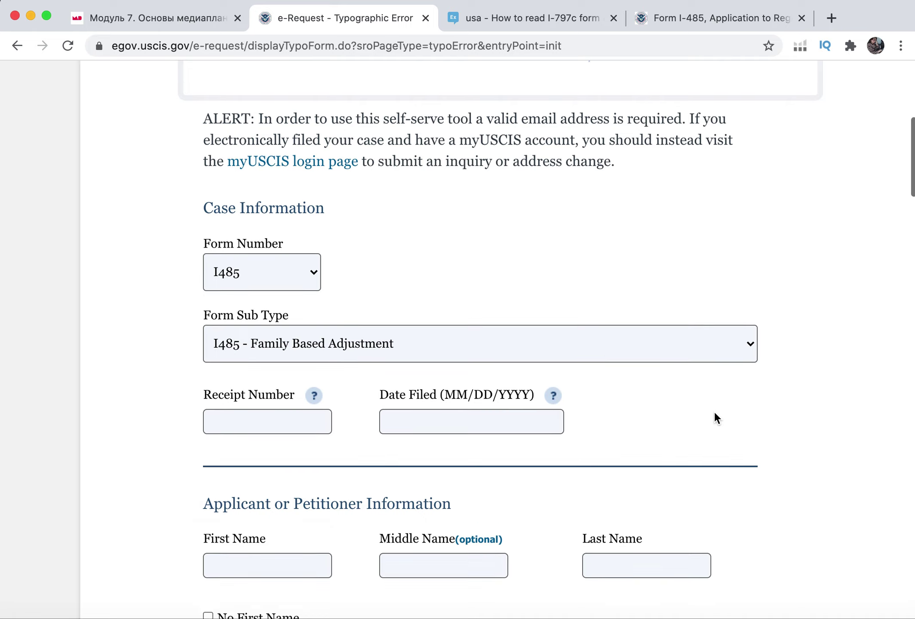
scroll(714, 410, "up", 3)
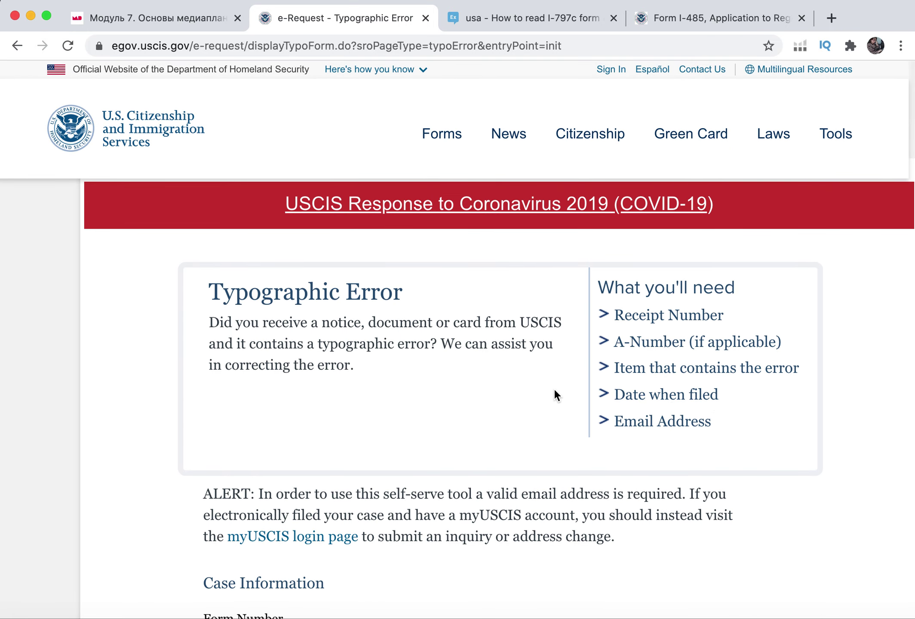